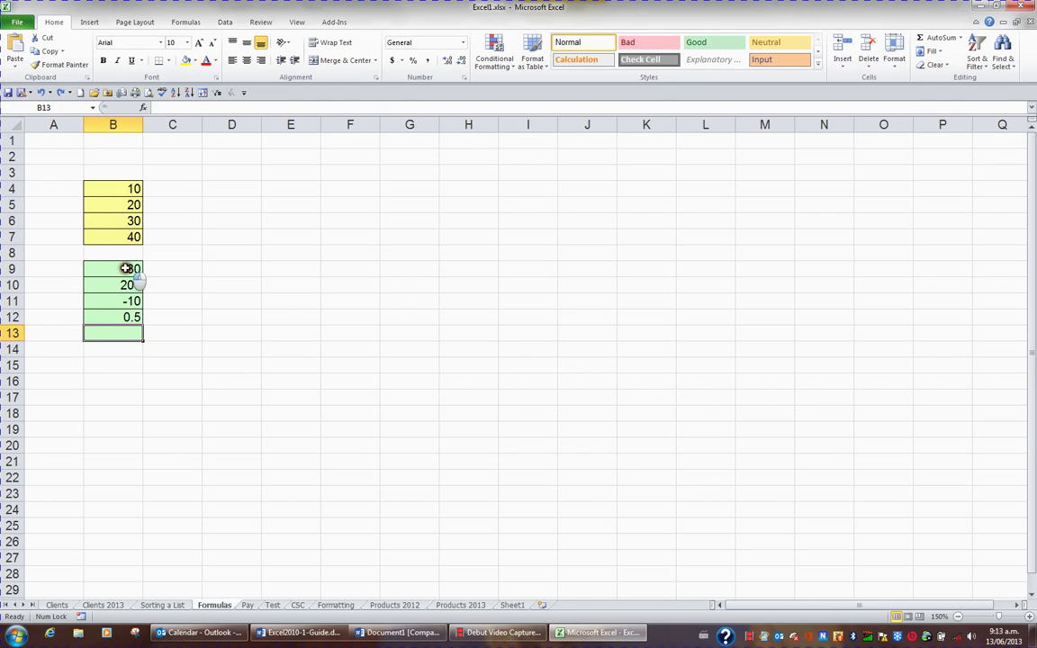
Step: Clear the old results from cells B9:B12, keeping the input values 10–40
left_click_drag(129, 269, 137, 317)
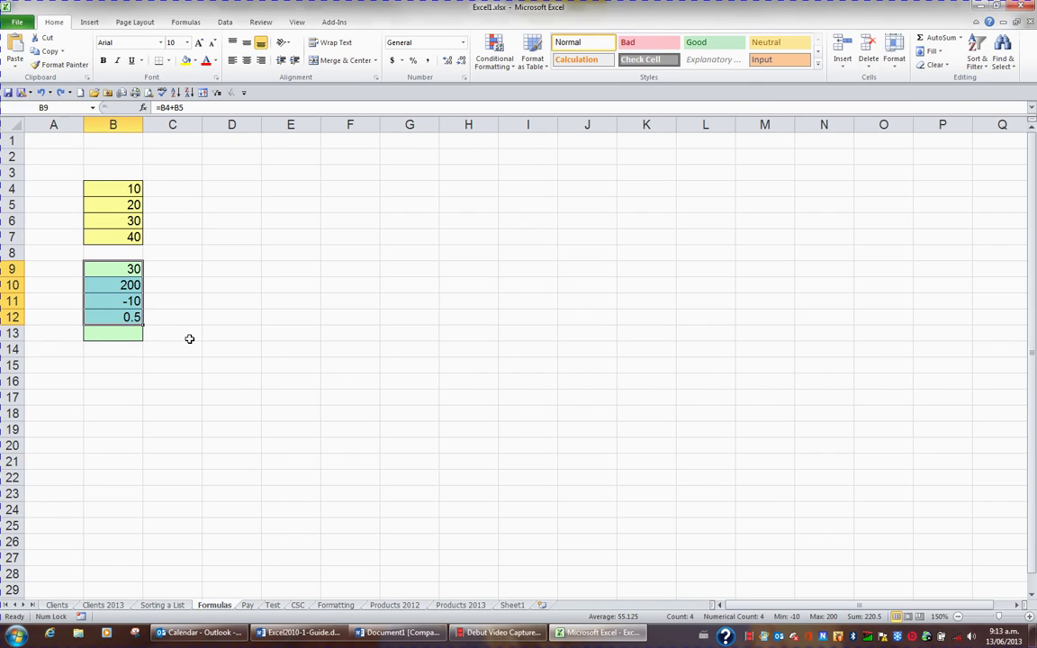
key("Delete")
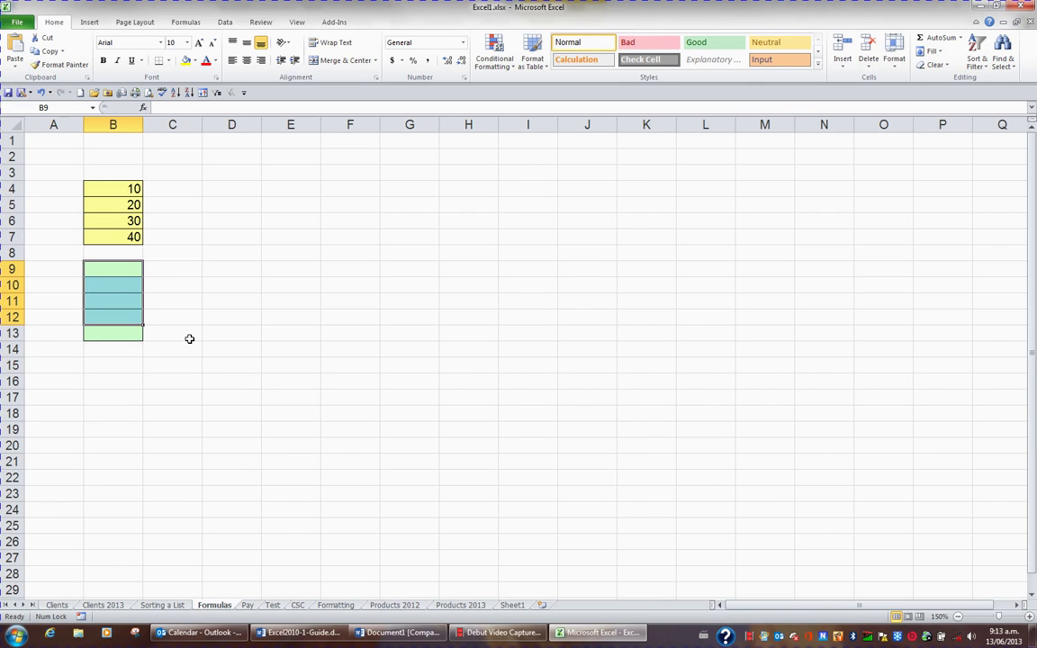
Step: Enter =B4+B5+B6+B7/4 in B9 by referencing cells B4 through B7
left_click(127, 268)
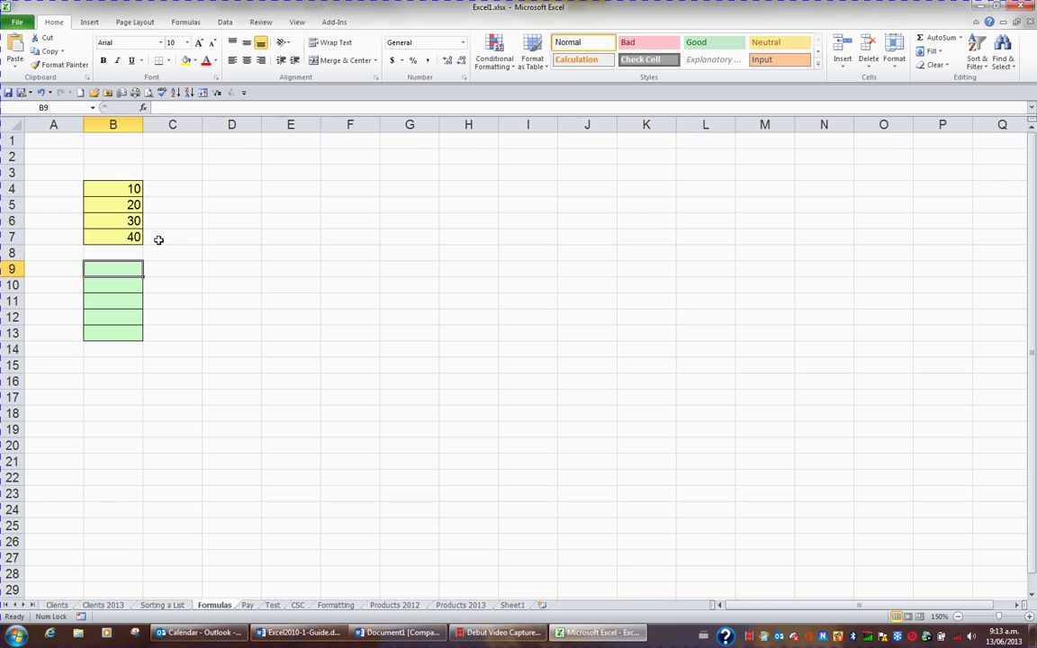
type("=")
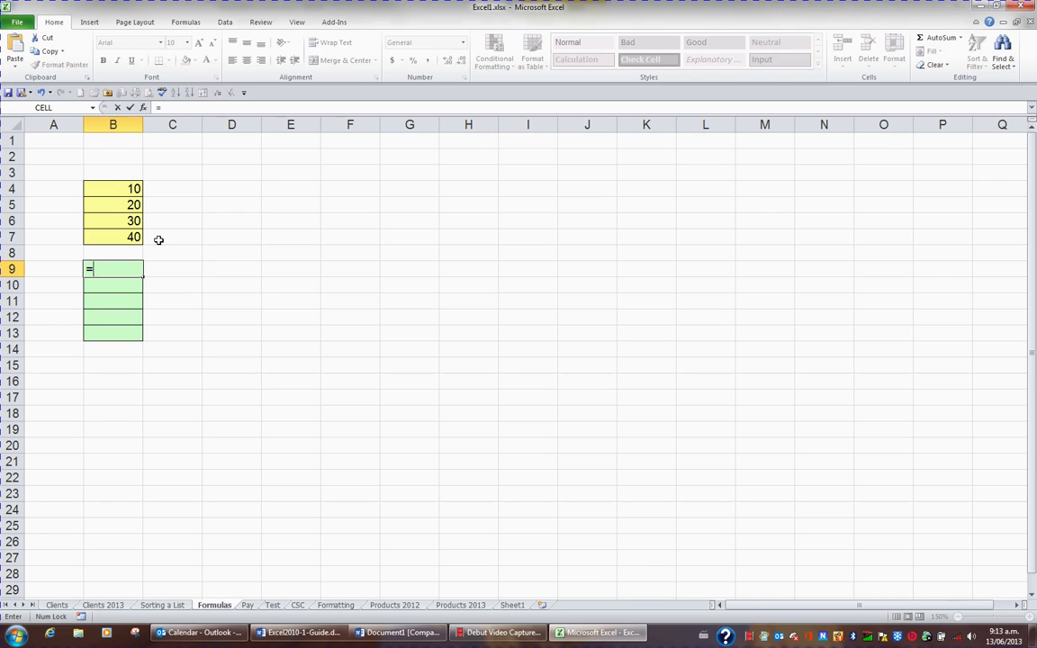
left_click(131, 190)
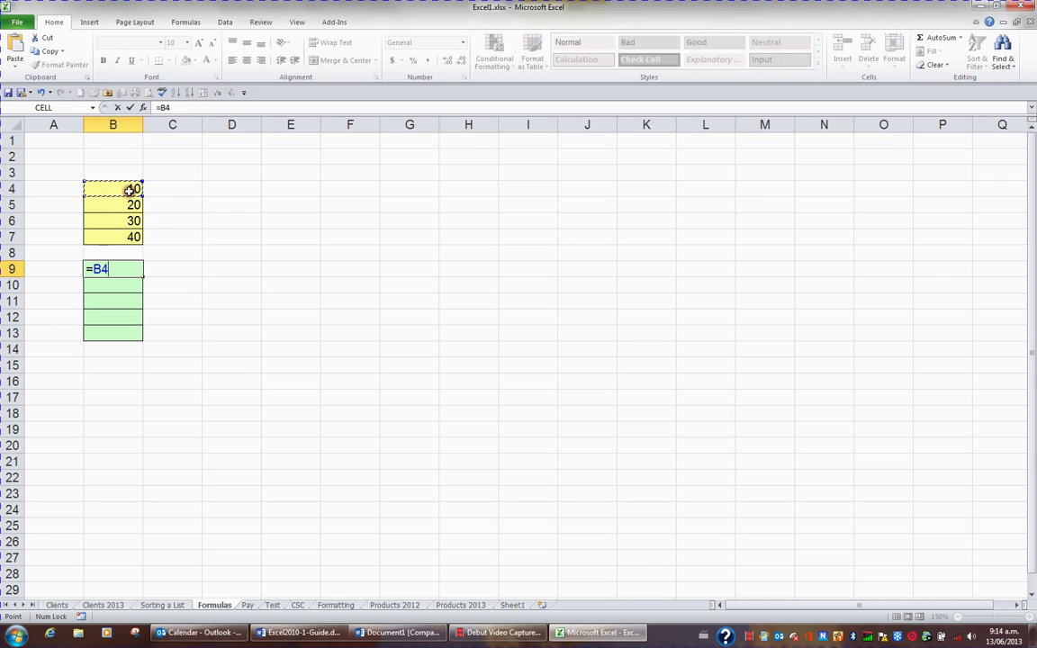
type("+")
left_click(130, 205)
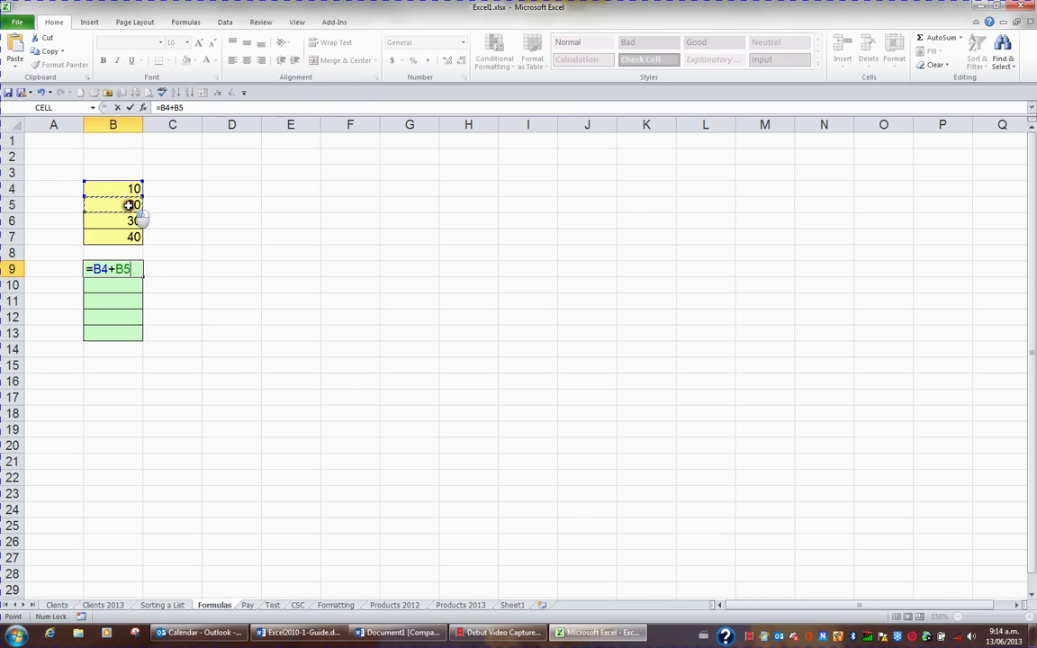
type("+")
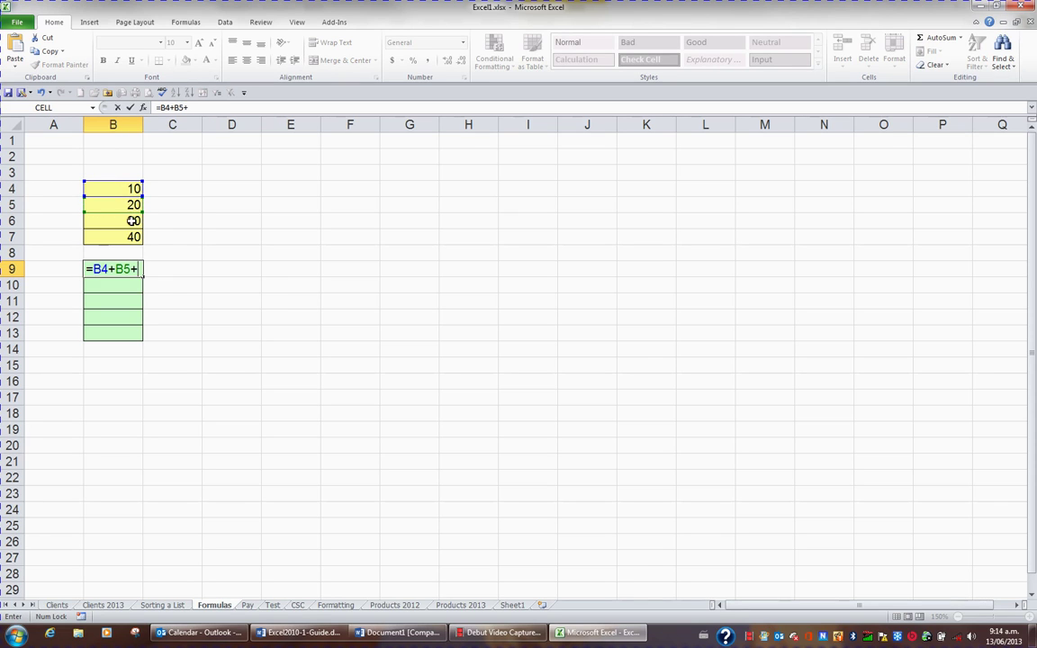
left_click(131, 221)
type("+")
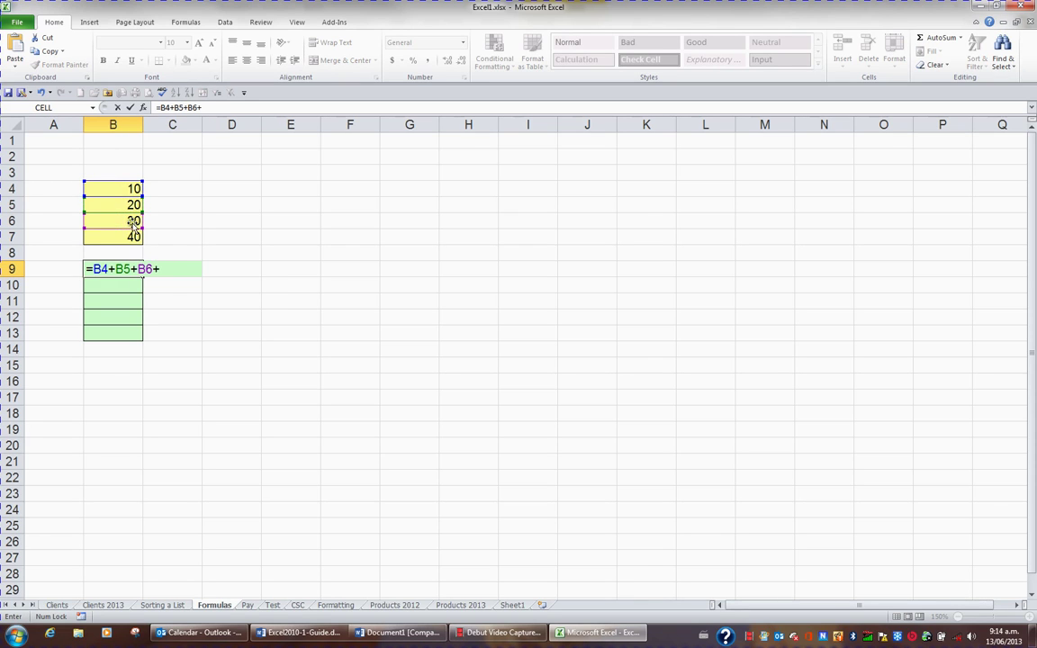
left_click(133, 236)
type("/4")
key("Return")
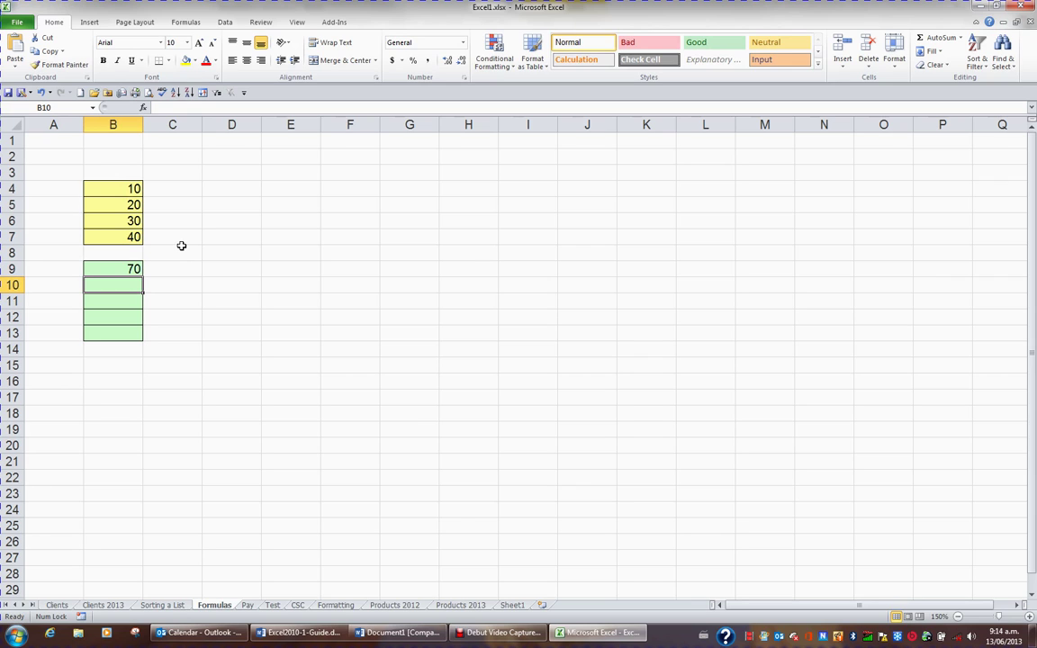
Step: Check that B9's formula gives 70, then bring up the Word BODMAS document
left_click(132, 268)
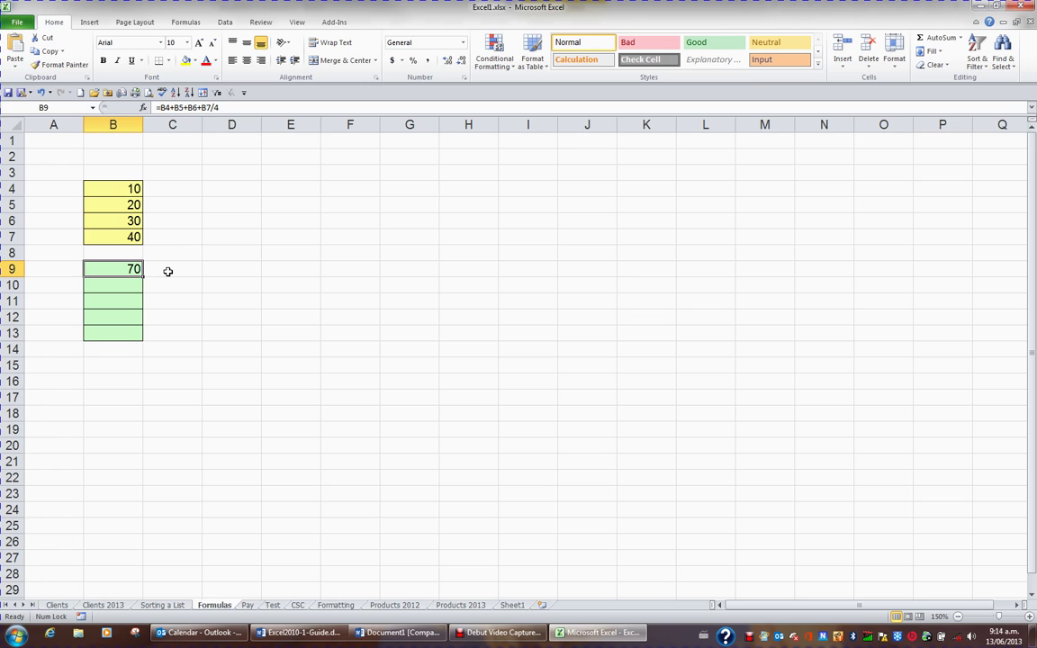
left_click(400, 632)
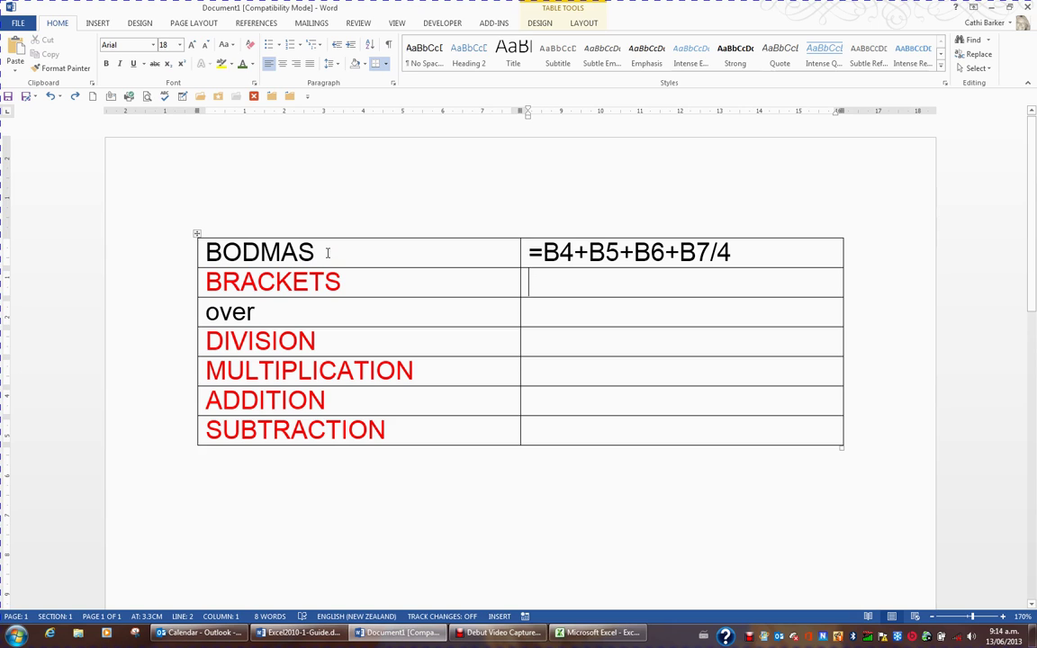
left_click(309, 253)
left_click(232, 315)
left_click(257, 346)
left_click(334, 283)
Step: Strike through BRACKETS and write =B4+B5+B6+10 in the cell beside DIVISION
left_click_drag(341, 284, 209, 285)
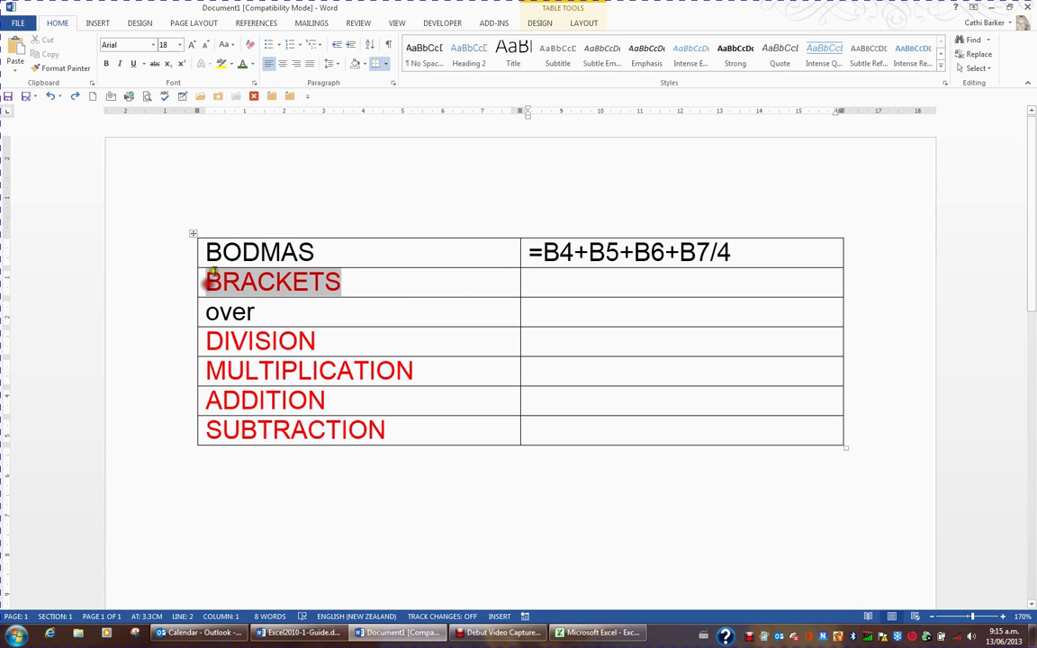
left_click(155, 64)
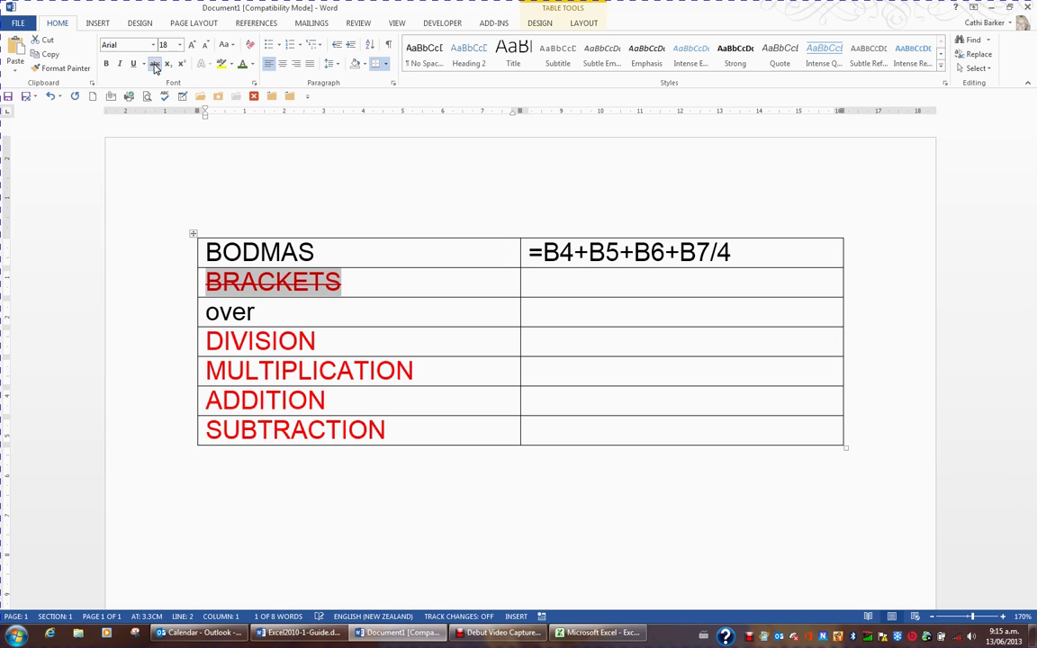
left_click(333, 342)
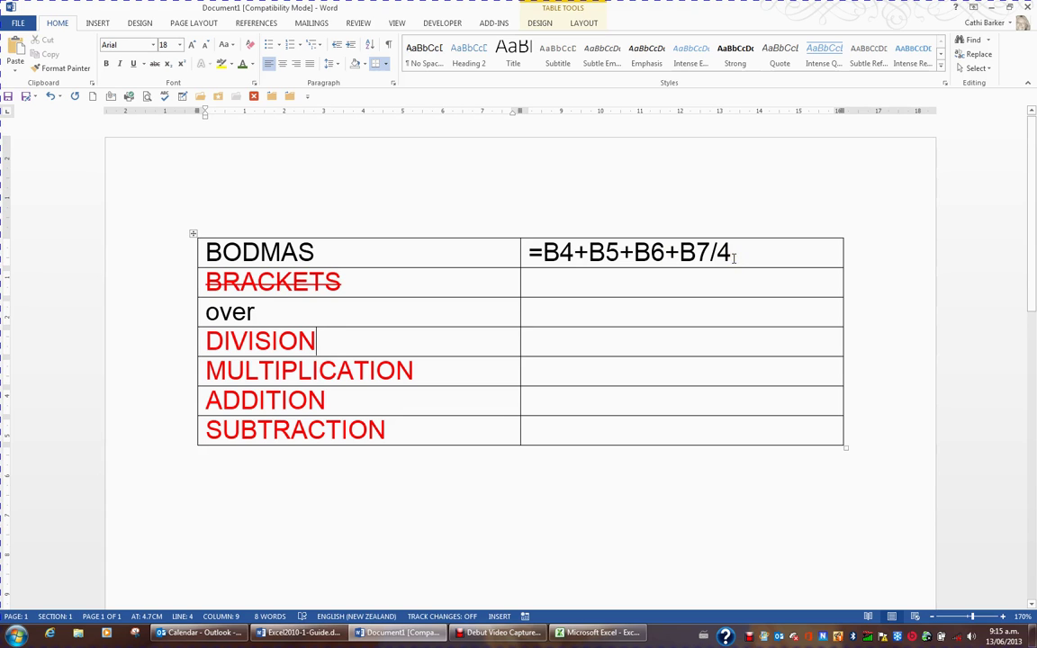
left_click(552, 348)
type("=B4")
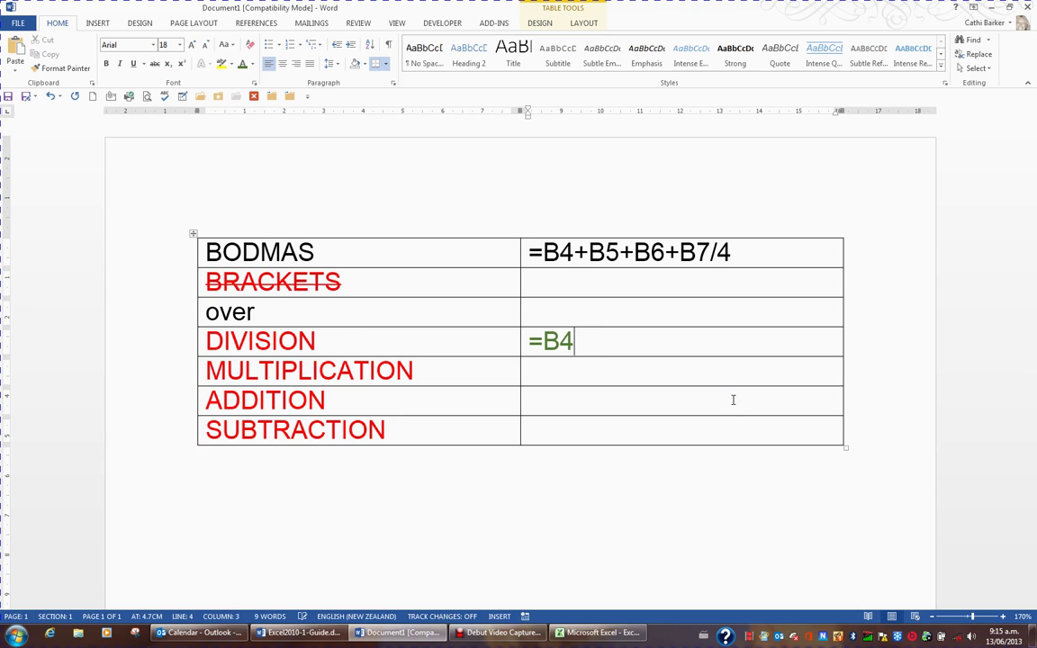
type("+B5")
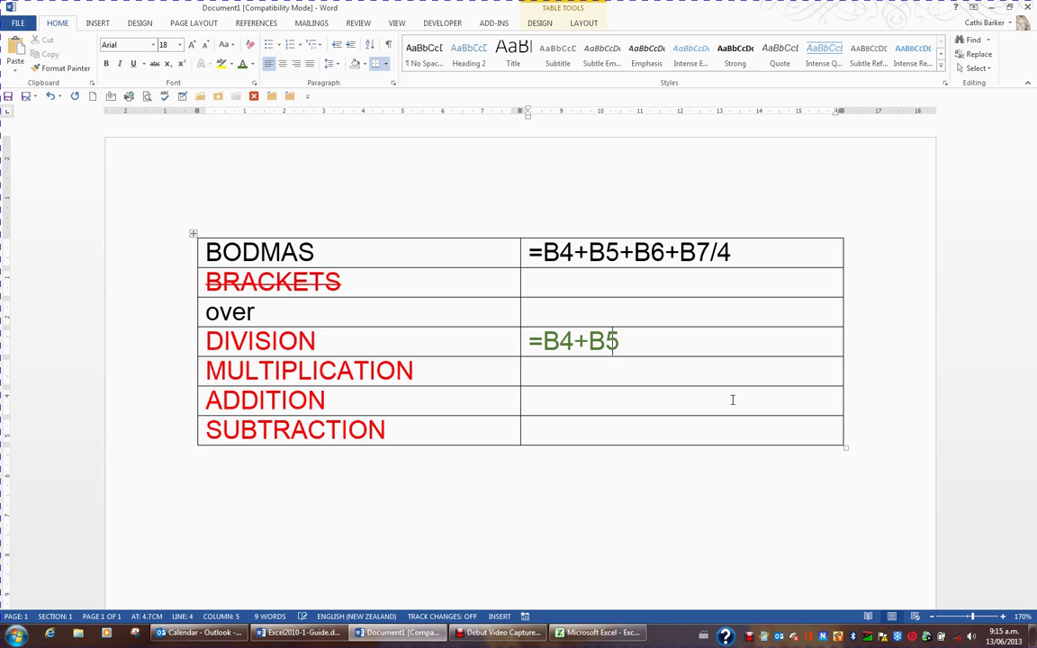
type("+B6+")
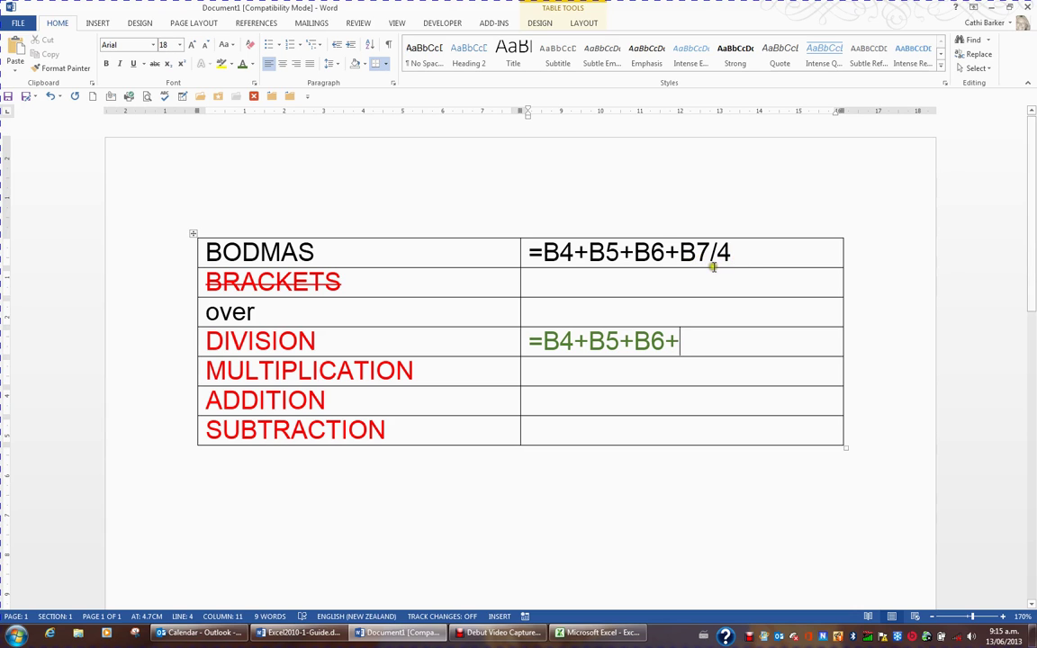
type("10")
Step: Strike through DIVISION and MULTIPLICATION in the BODMAS table
left_click_drag(322, 341, 208, 342)
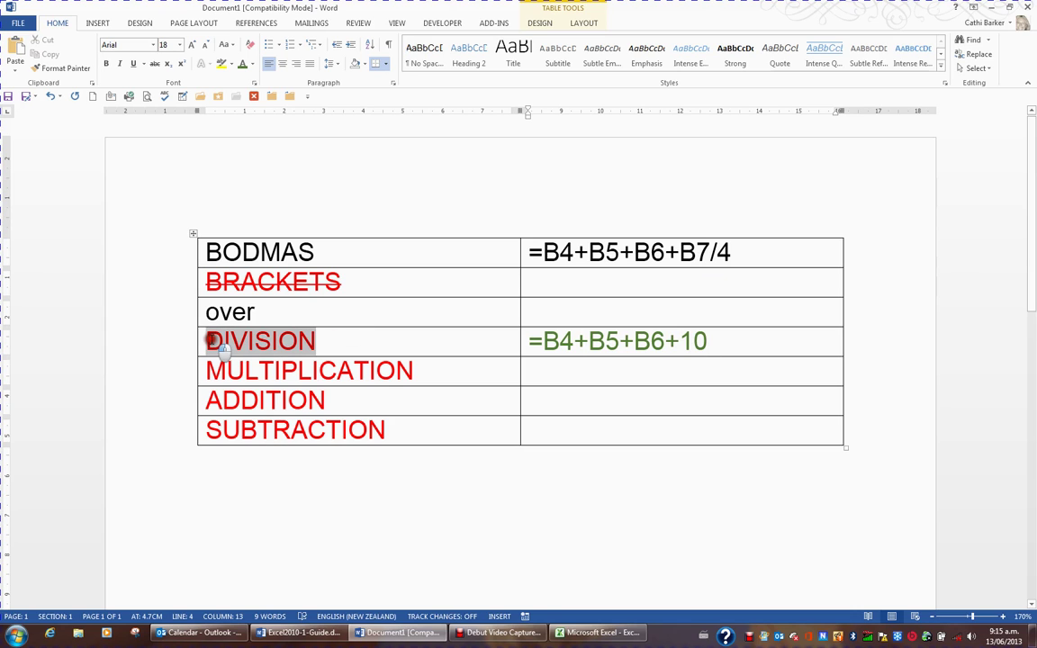
left_click(154, 65)
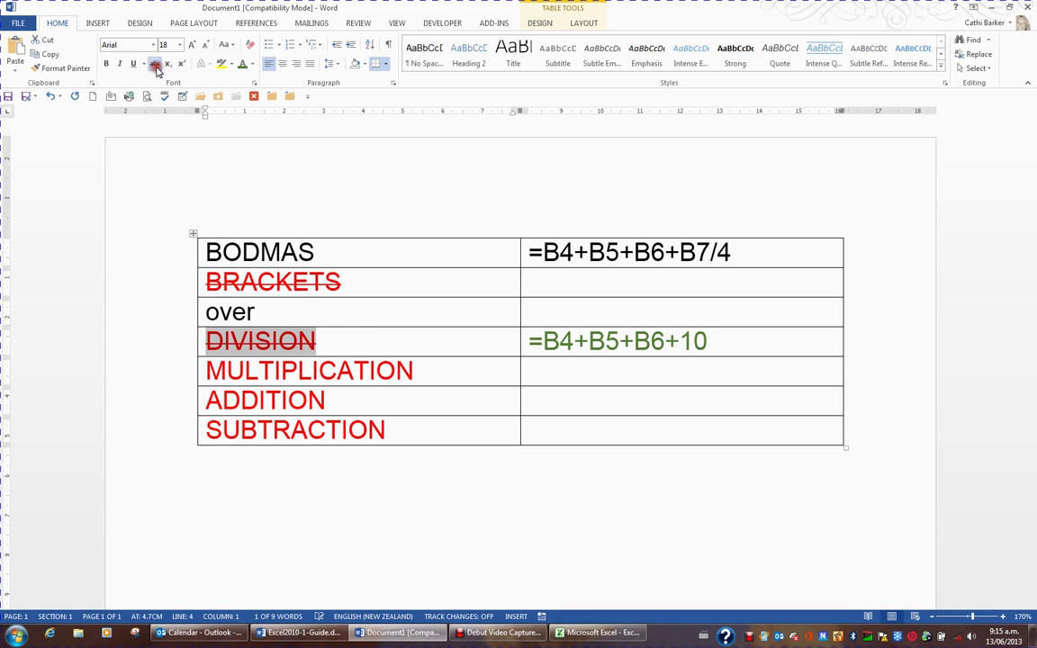
left_click(545, 376)
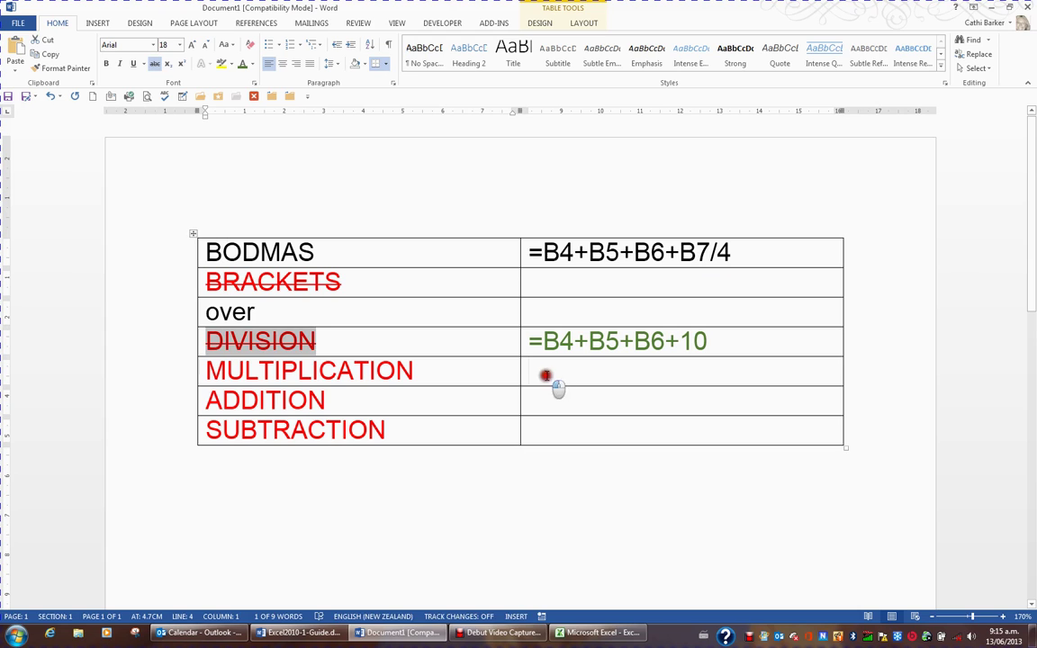
double_click(316, 371)
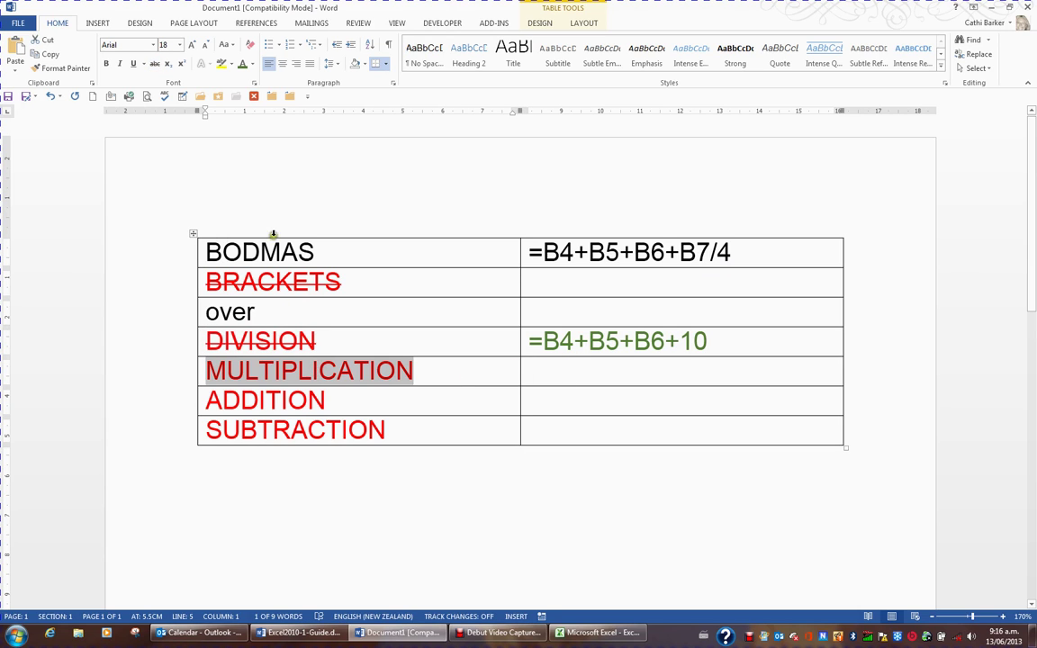
left_click(155, 65)
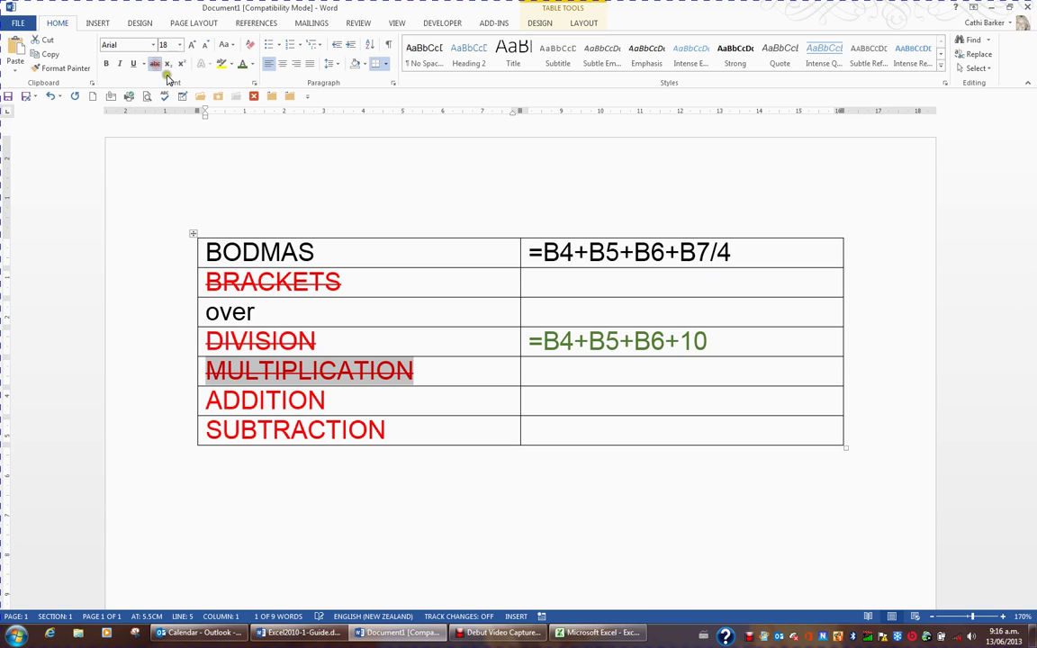
Step: Write 10+20+30+10 beside ADDITION, strike ADDITION and SUBTRACTION, and add =70 beside SUBTRACTION
left_click(542, 402)
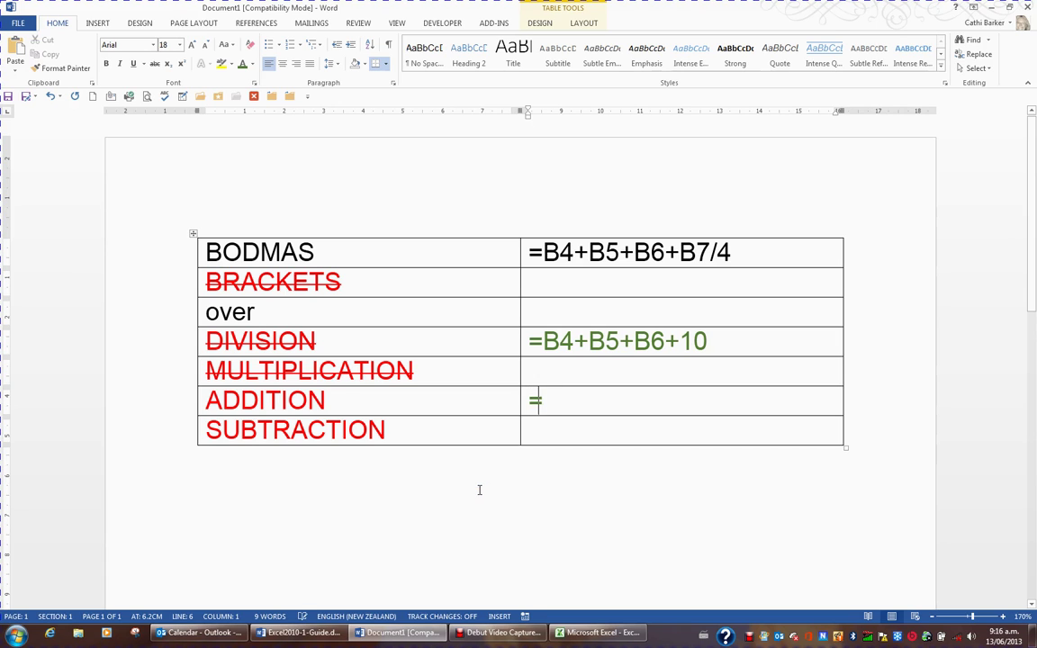
type("10")
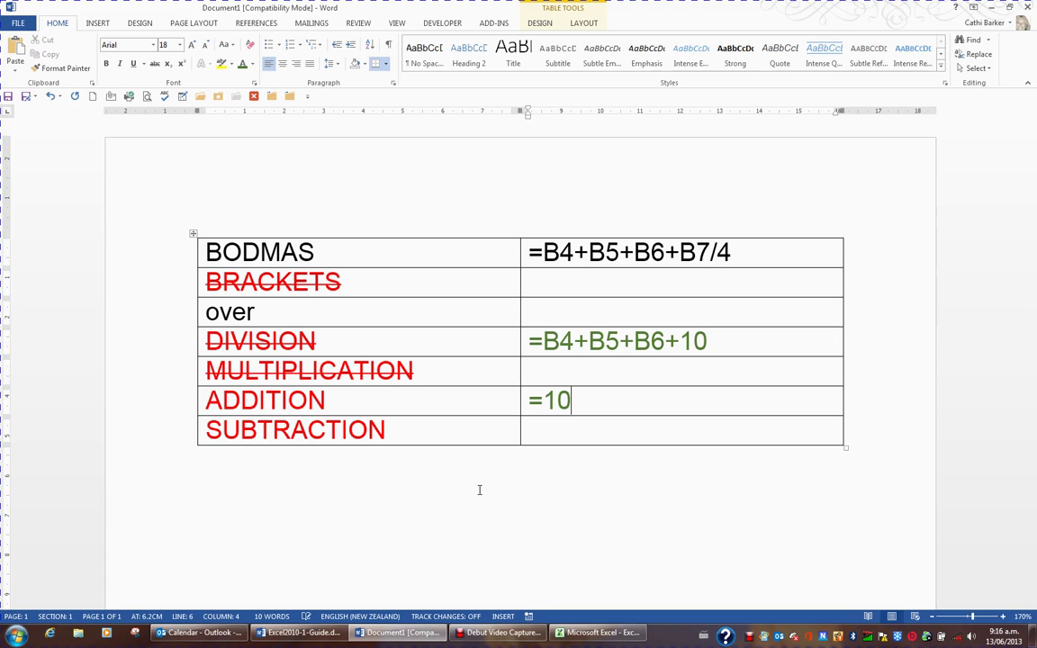
type("+20")
type("+30+")
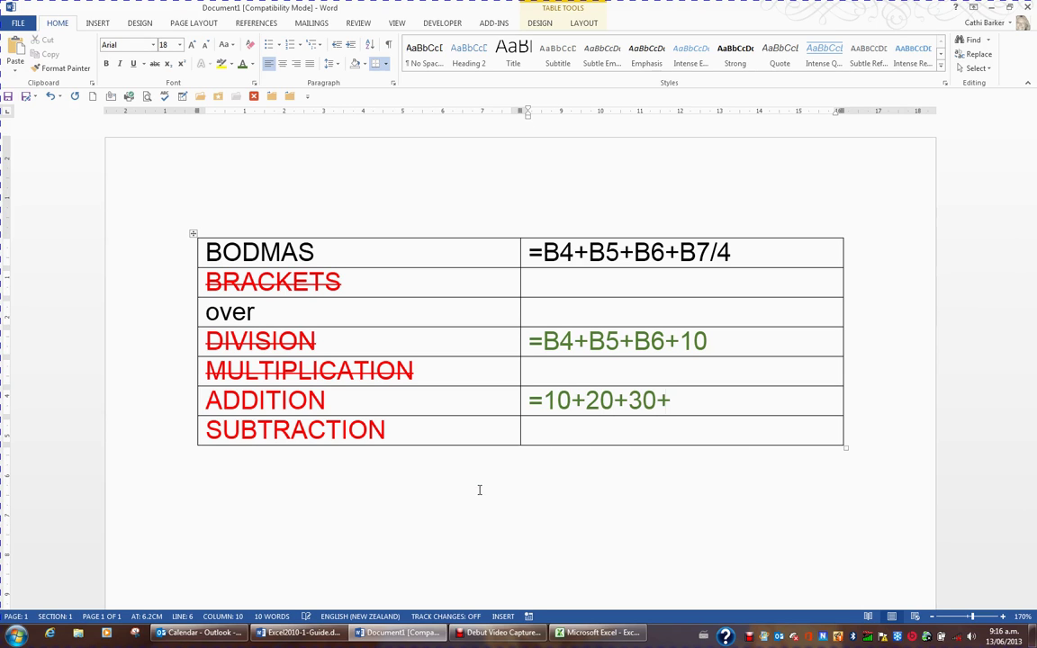
type("10")
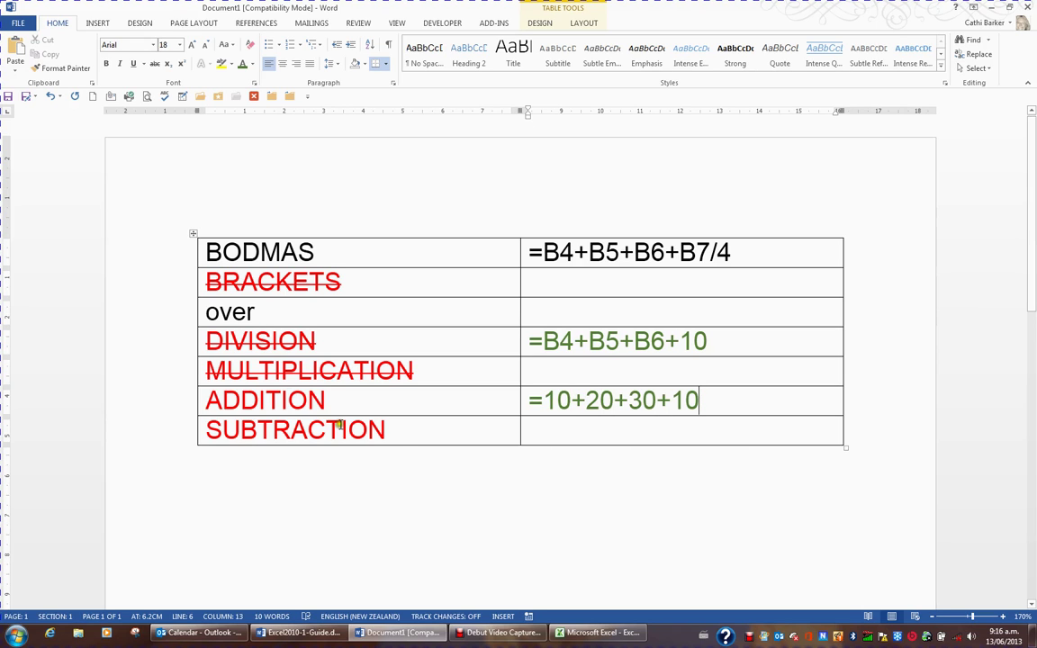
double_click(272, 401)
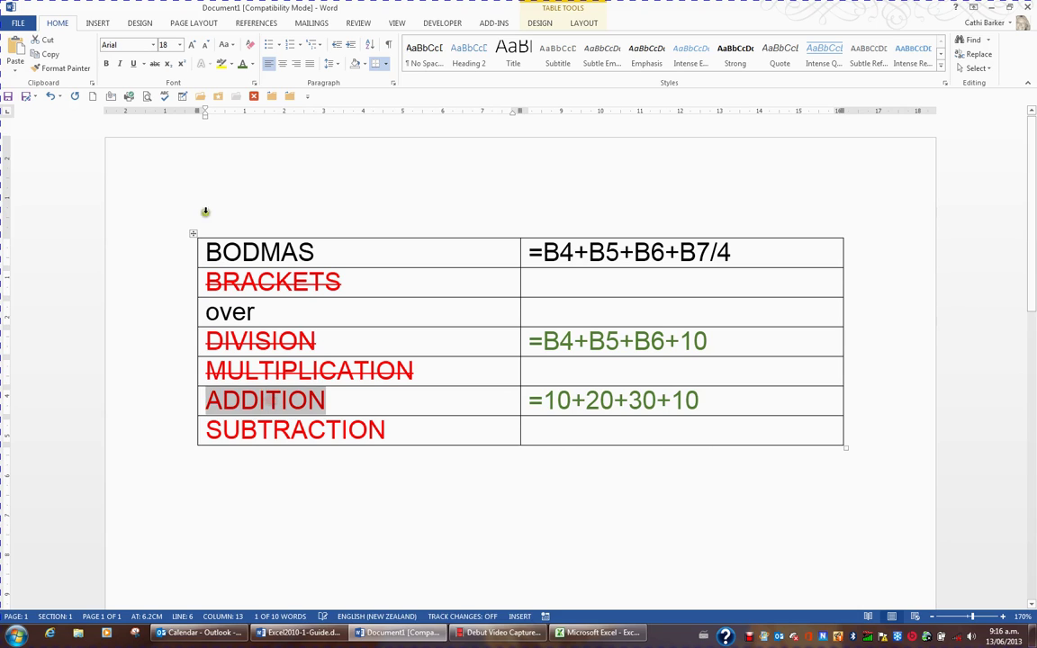
left_click(154, 63)
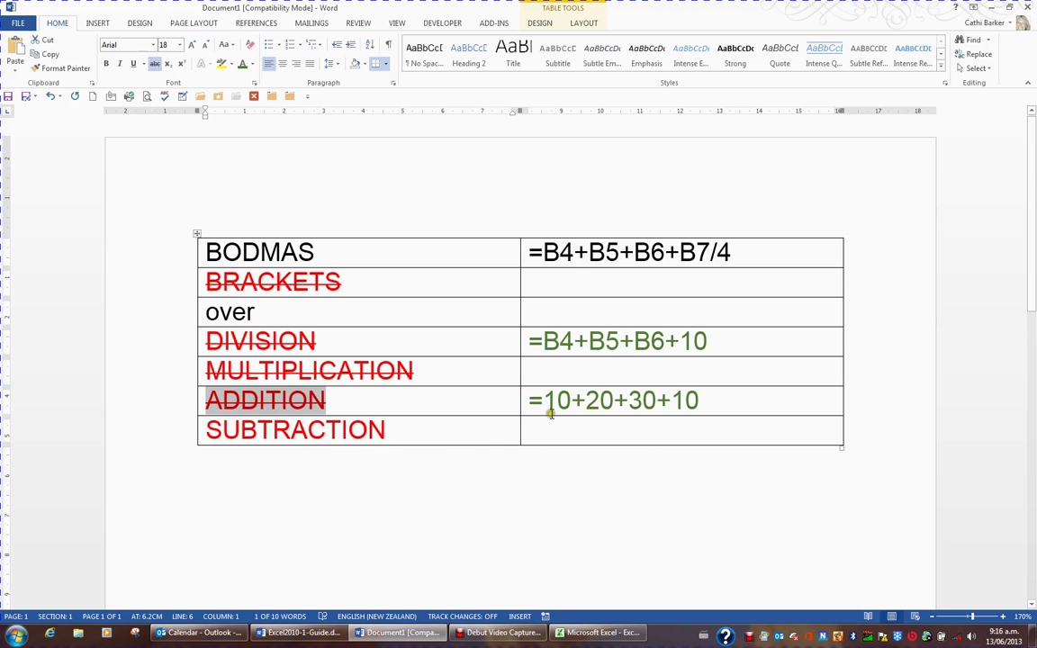
double_click(317, 432)
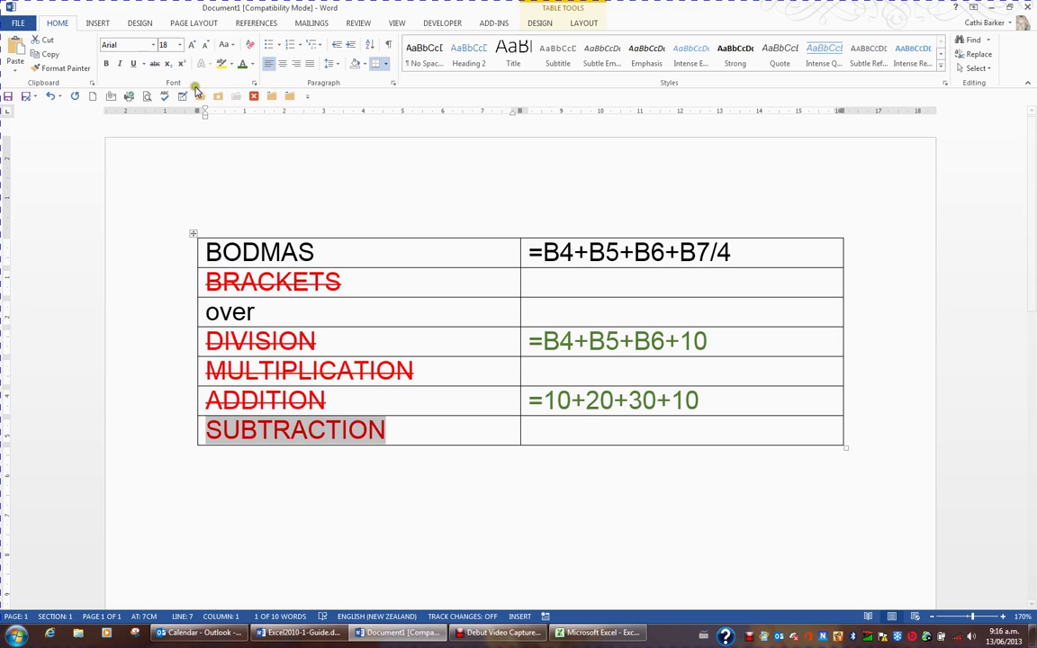
left_click(155, 66)
left_click(565, 431)
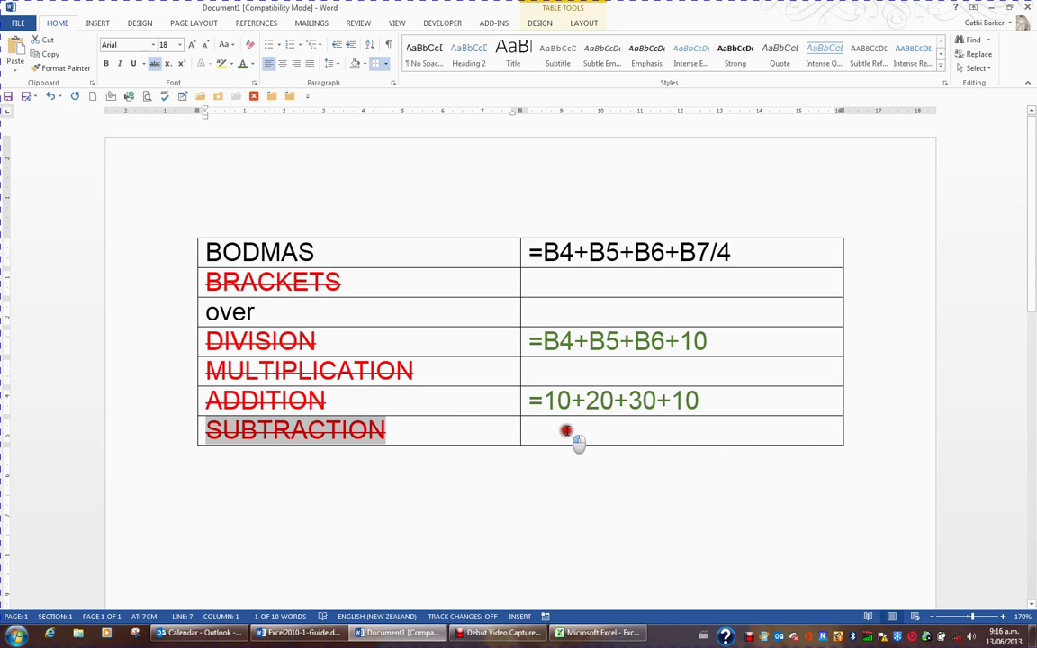
type("=70")
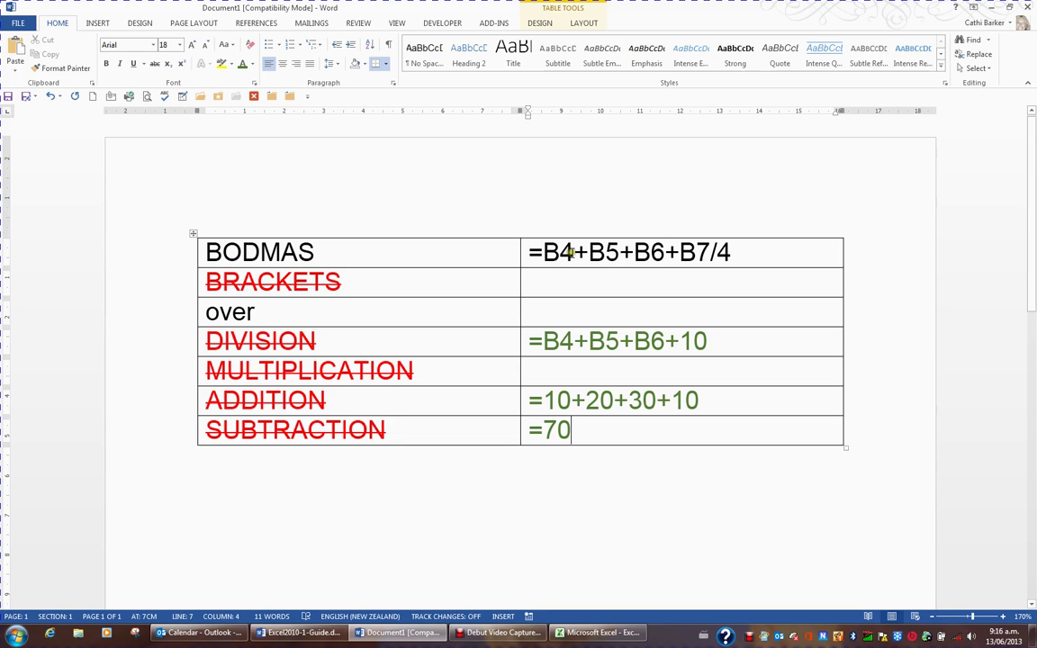
Step: Bracket the top formula in the table as =(B4+B5+B6+B7)/4
left_click(541, 252)
type("(")
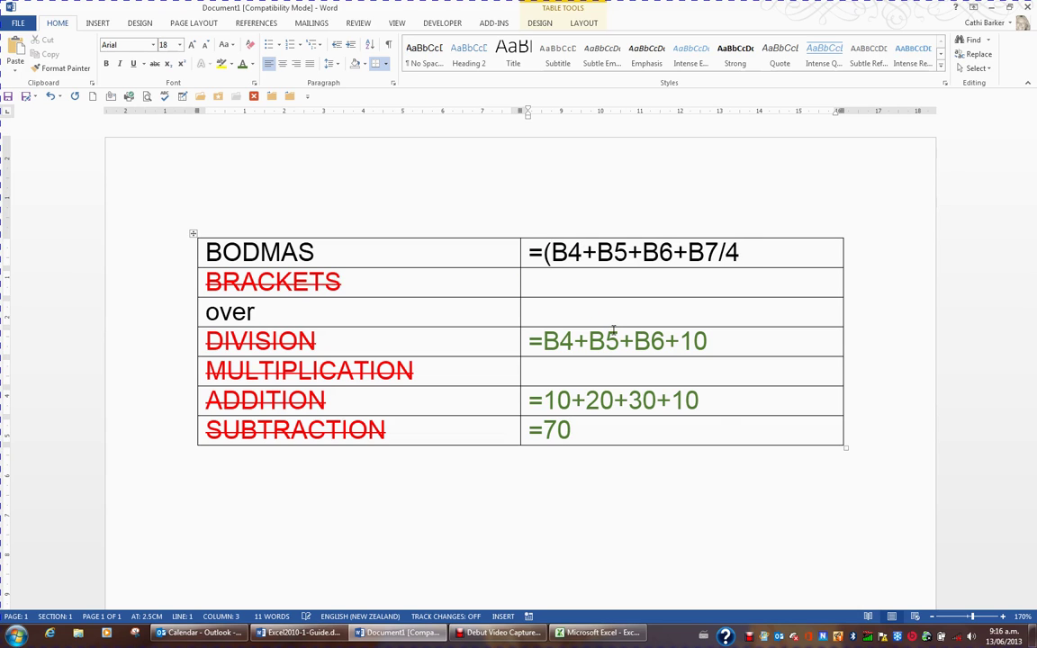
left_click(712, 252)
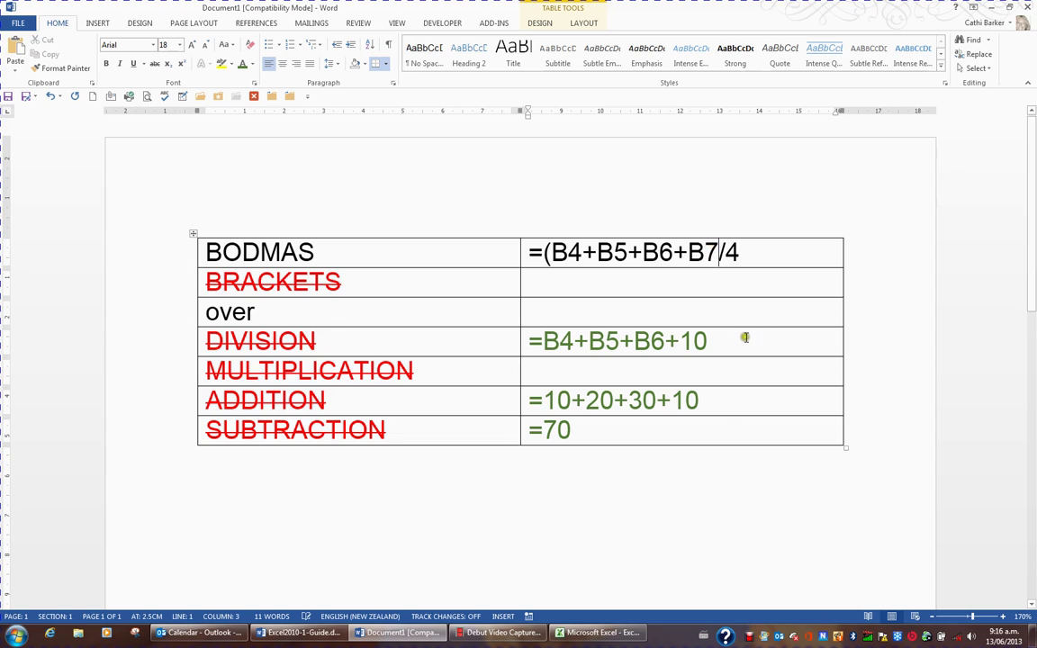
type(")")
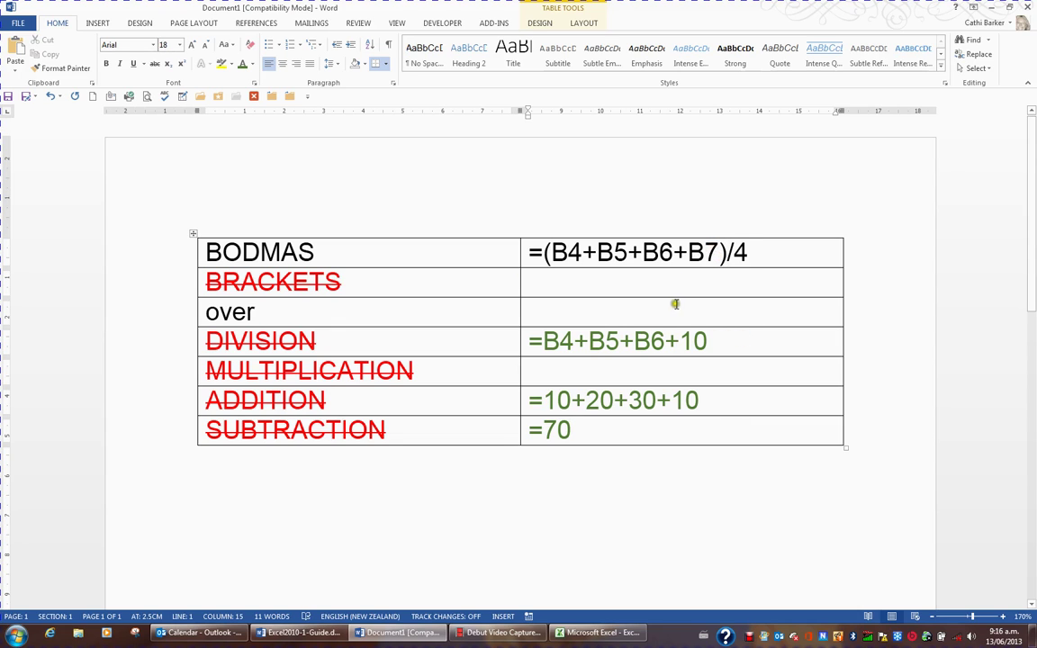
Step: Replace the old working with =(10+20+30+40)/4, =(100)/4 and =25 down the column
left_click_drag(571, 306, 615, 432)
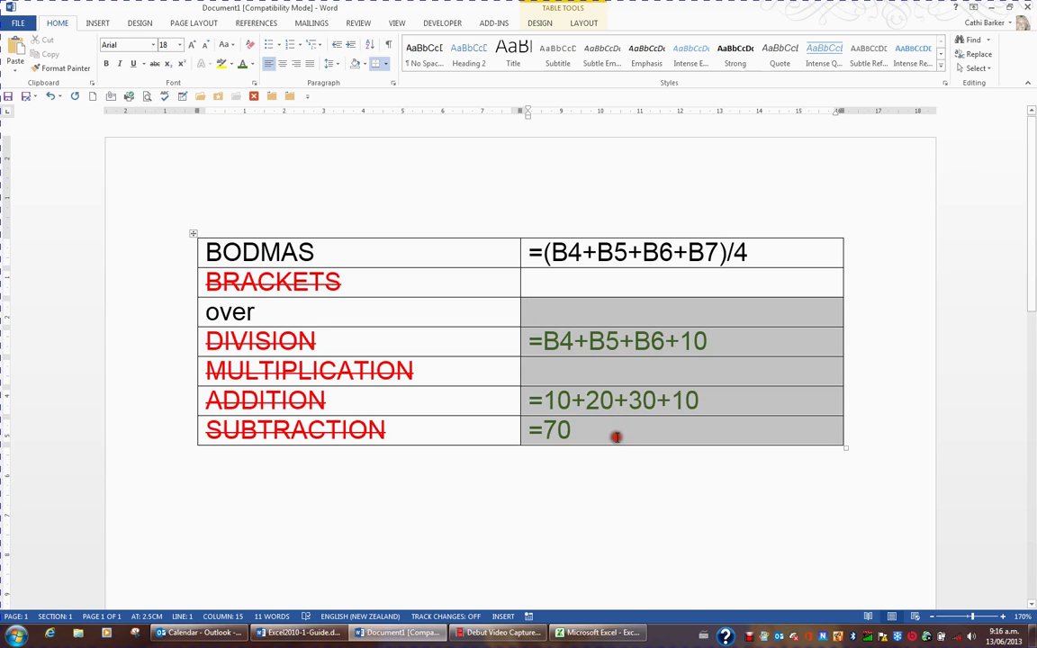
key("Delete")
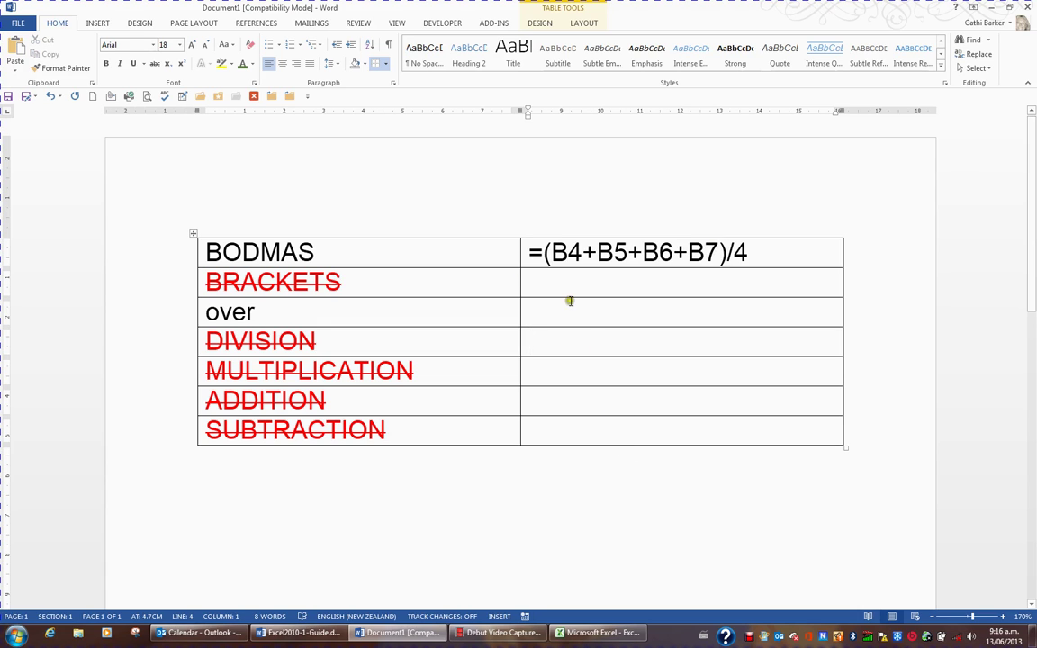
left_click(555, 283)
type("=")
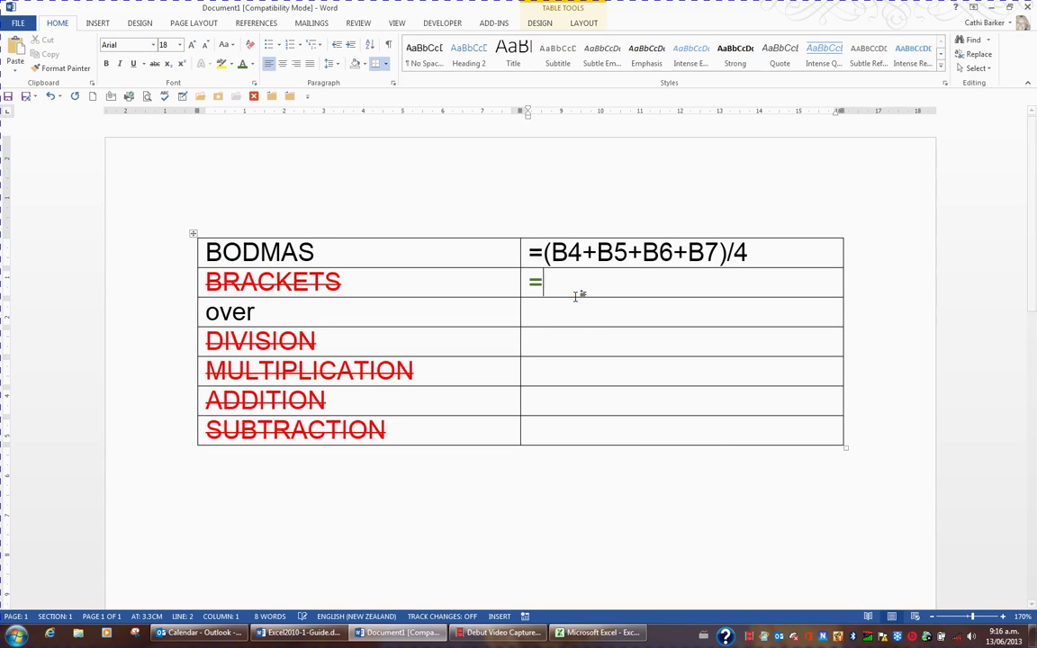
type("(10+")
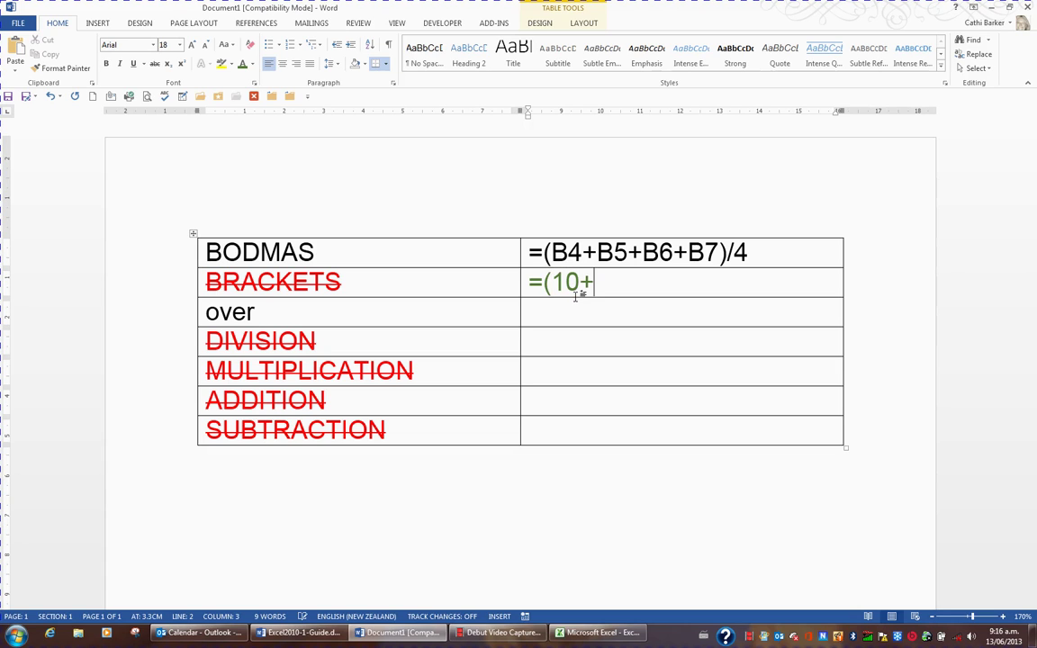
type("20+30+")
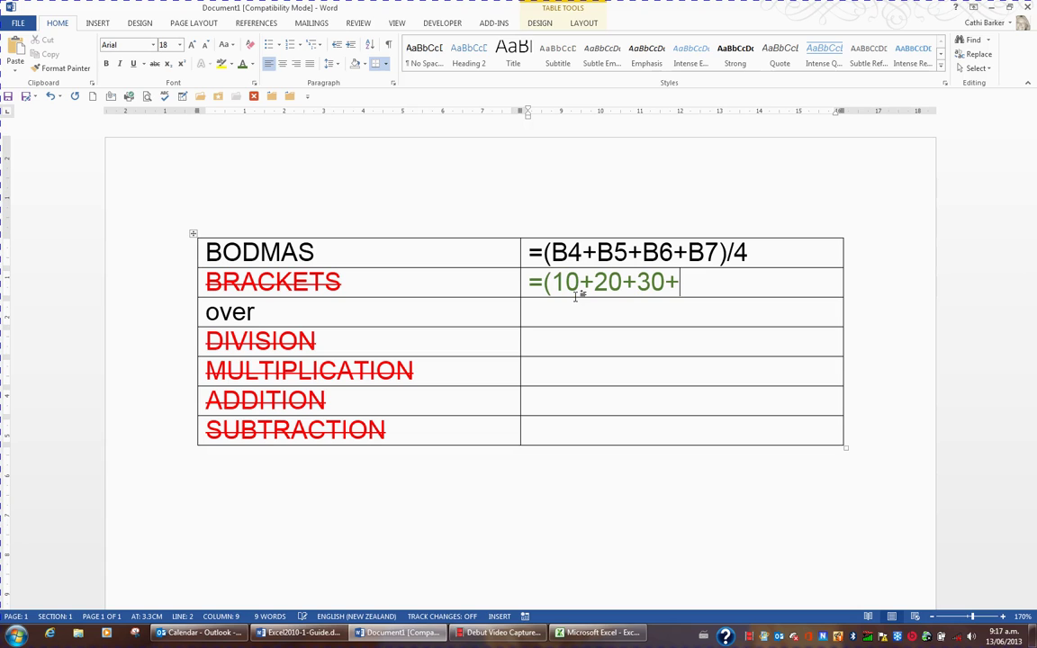
type("40)")
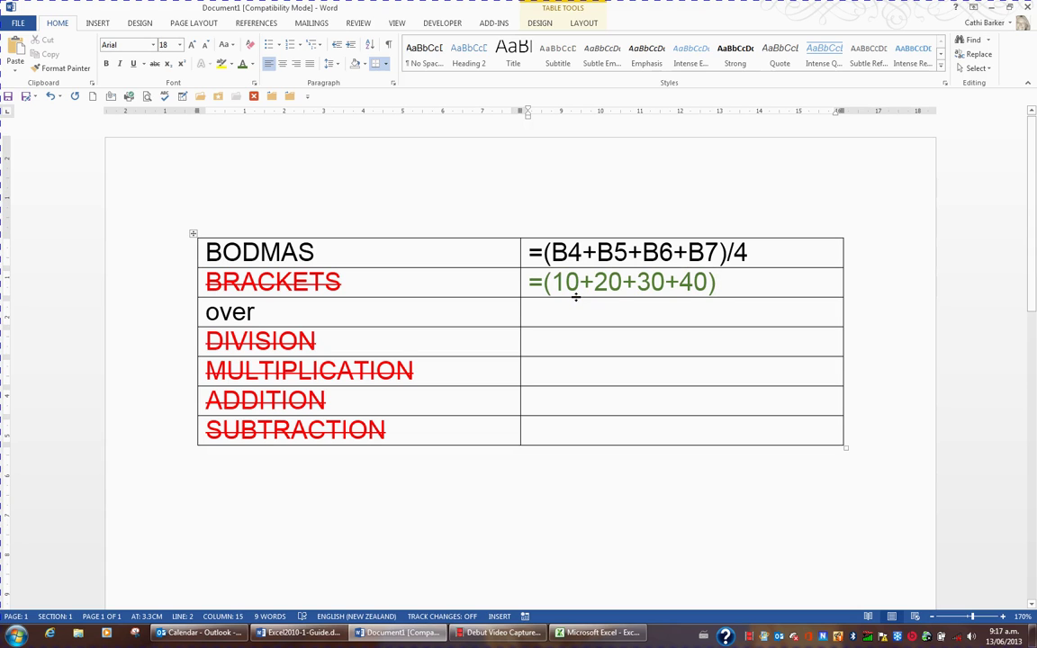
type("/4")
left_click(546, 311)
type("=(")
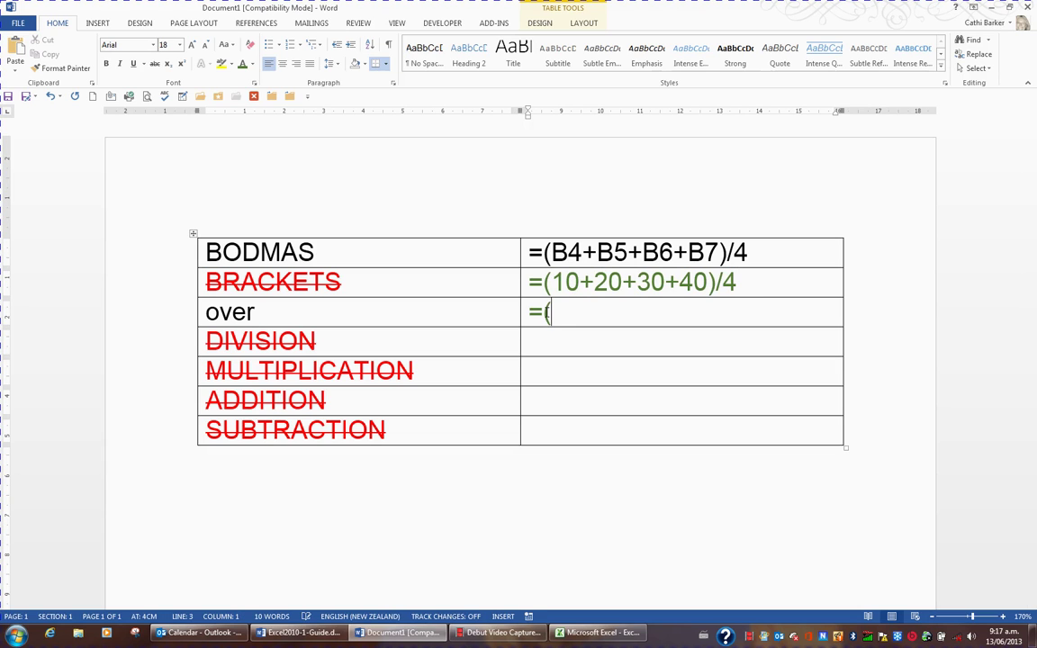
type("100)/4")
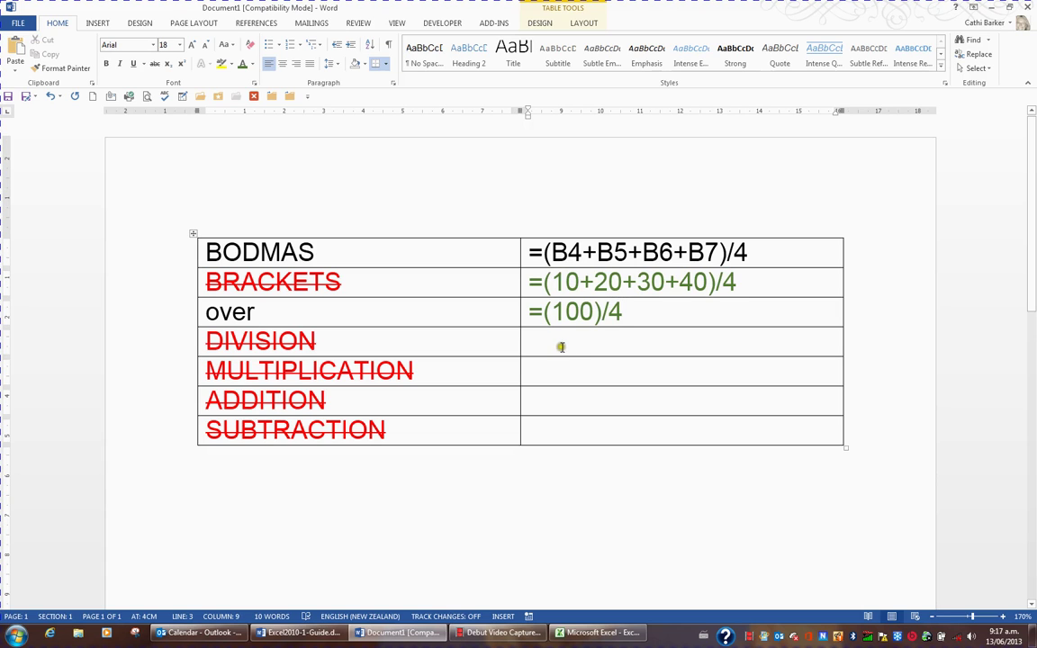
left_click(560, 346)
type("=2")
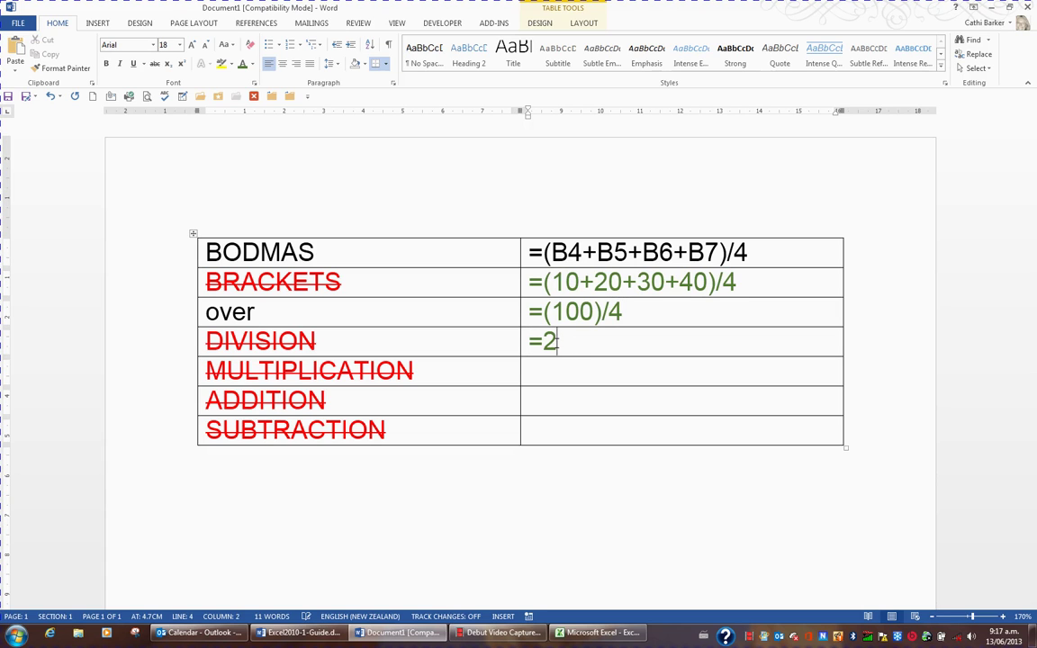
type("5")
Step: Back in Excel, add brackets so B9 reads =(B4+B5+B6+B7)/4 and returns 25
left_click(594, 633)
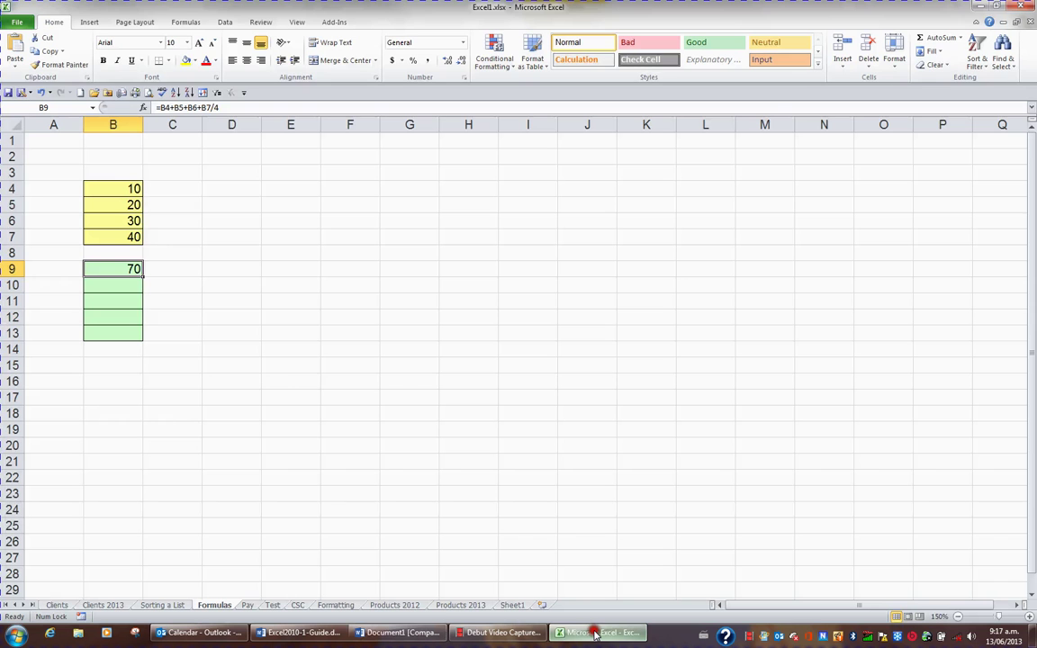
left_click(160, 107)
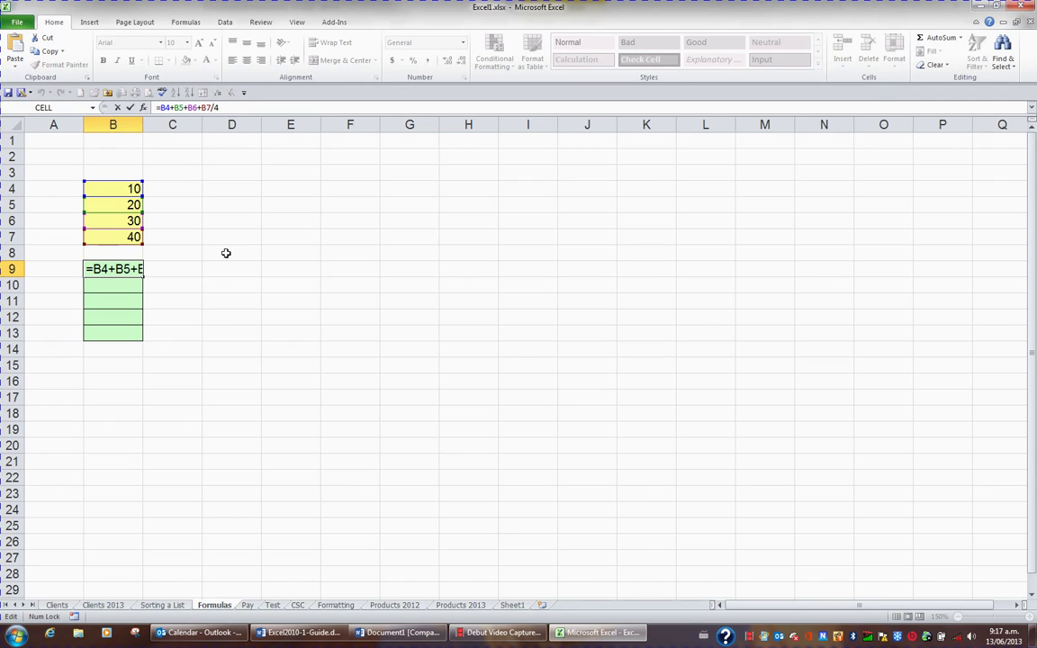
type("(")
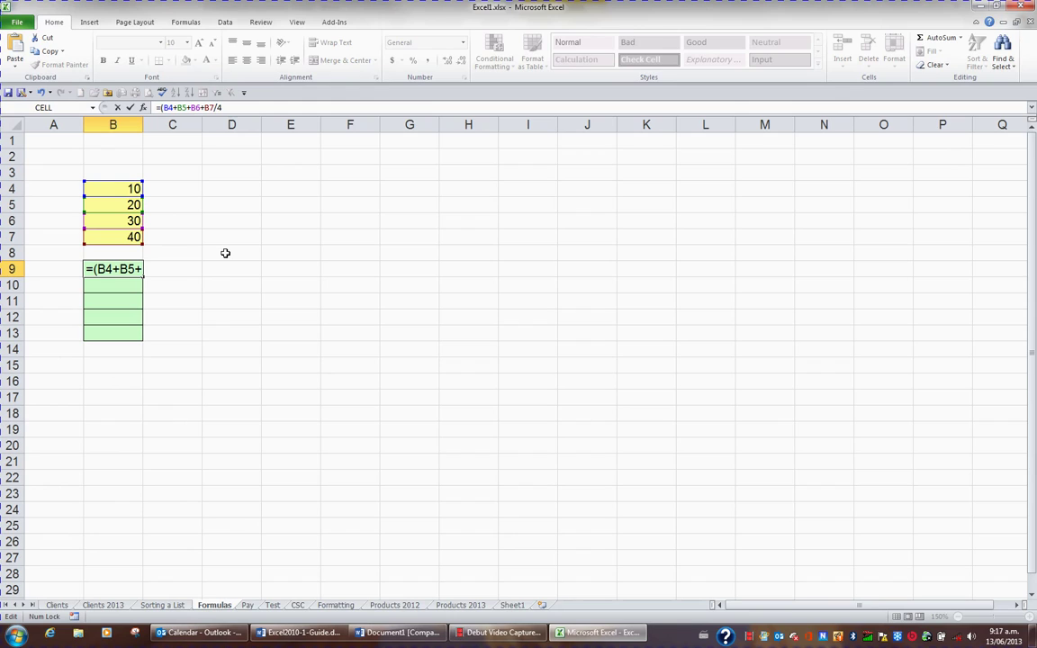
left_click(212, 107)
type(")")
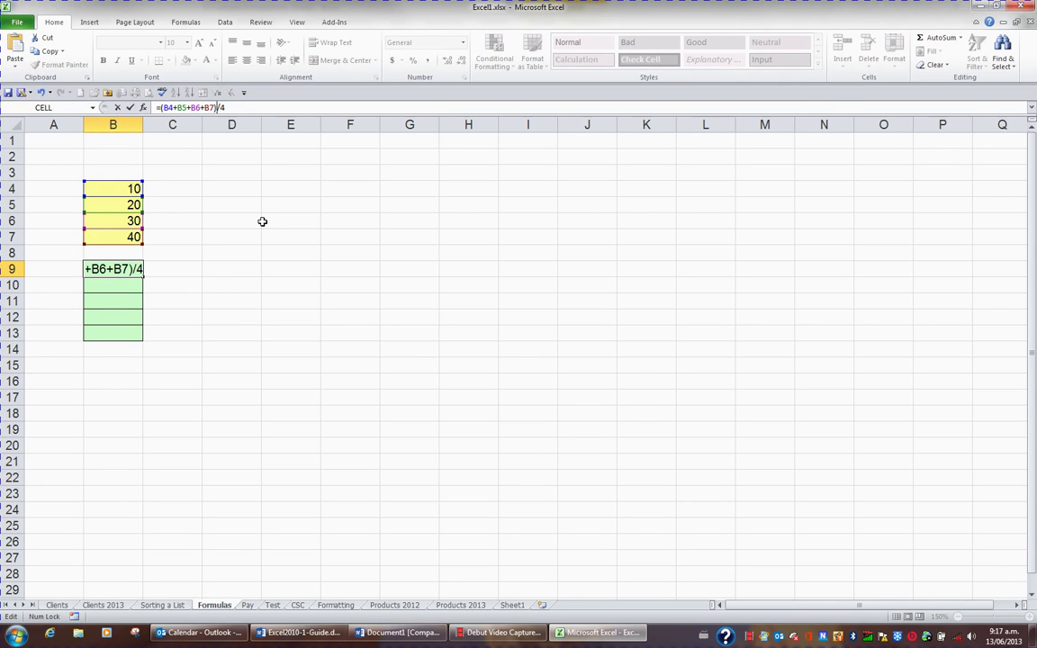
key("Return")
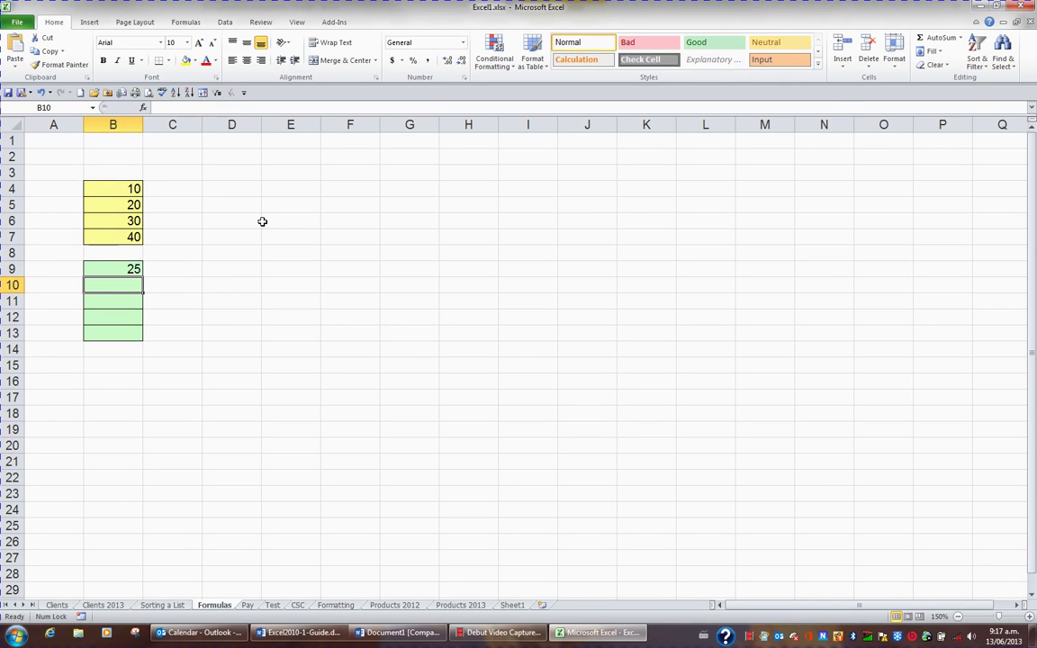